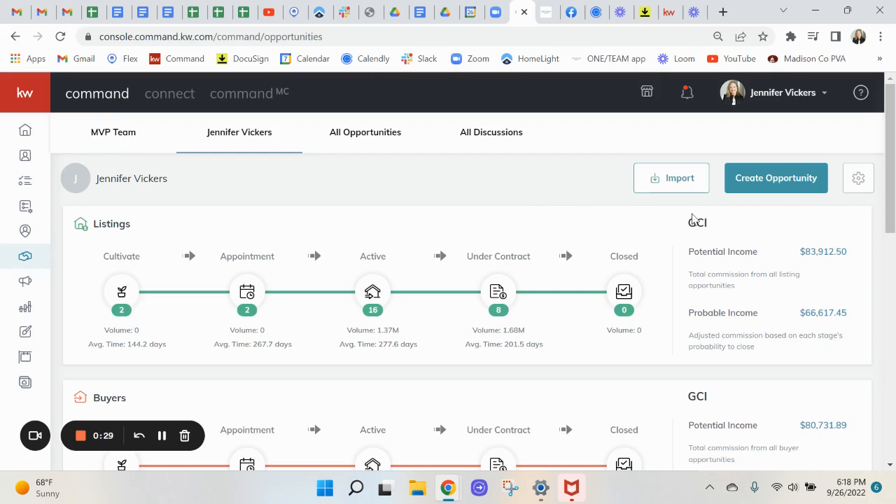
Start a new opportunity with Opportunity Type set to Buyer.
left_click(754, 183)
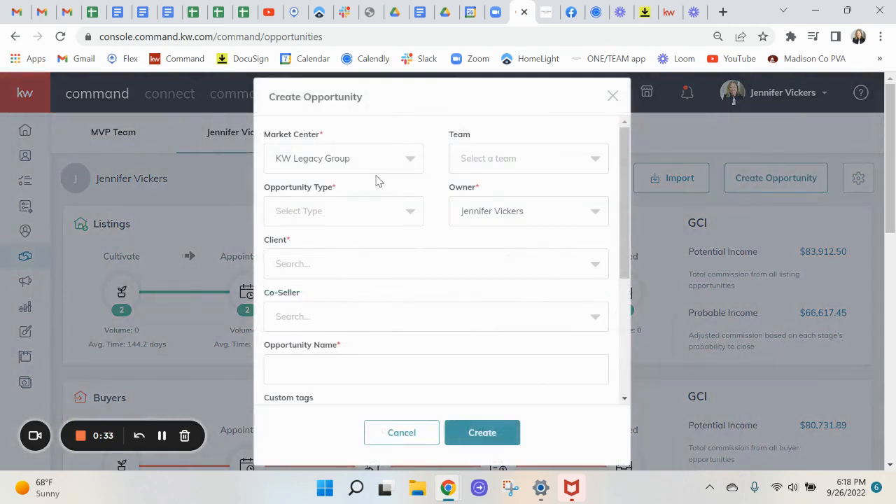
left_click(293, 212)
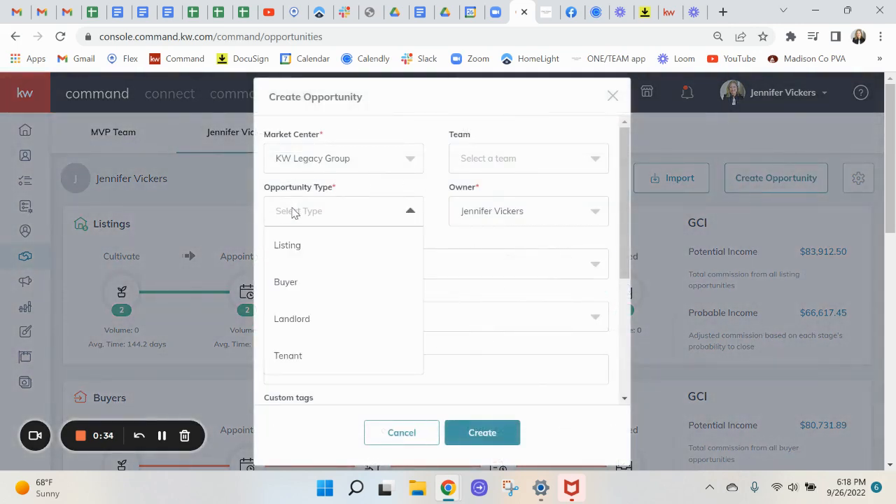
left_click(287, 285)
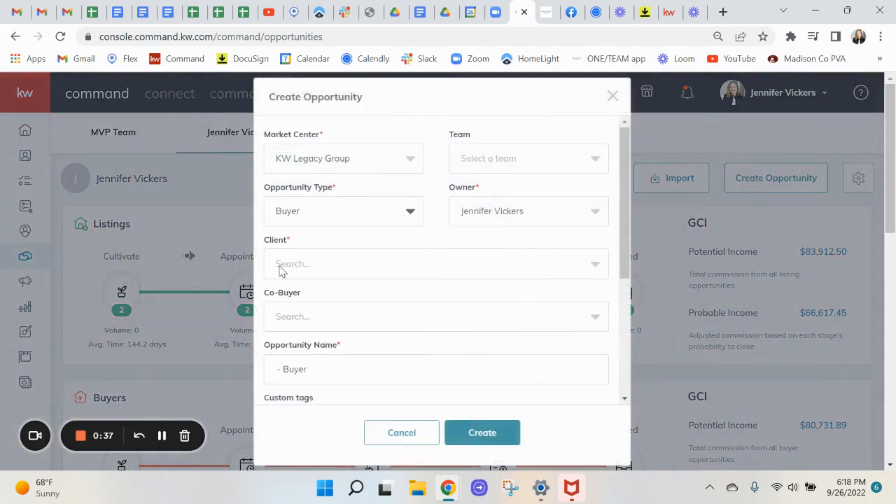
Add the client as a new contact with their e-mail address and phone number.
left_click(284, 266)
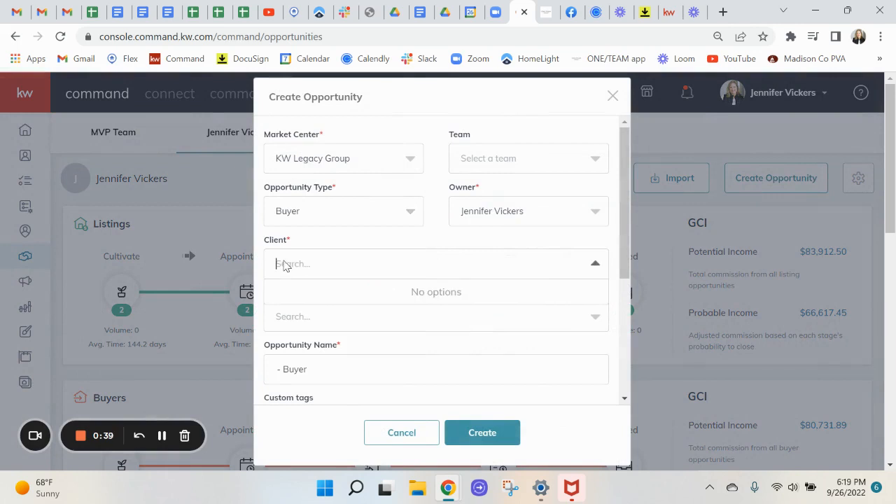
type("Herman ")
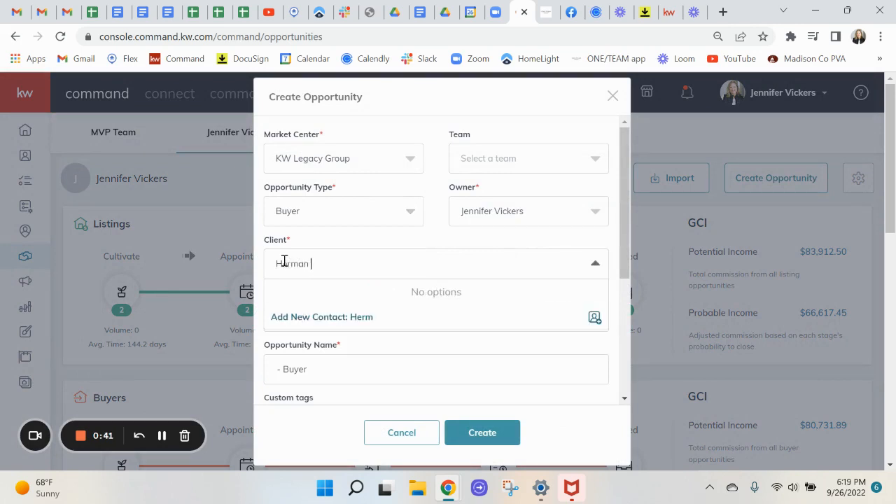
type("Munster")
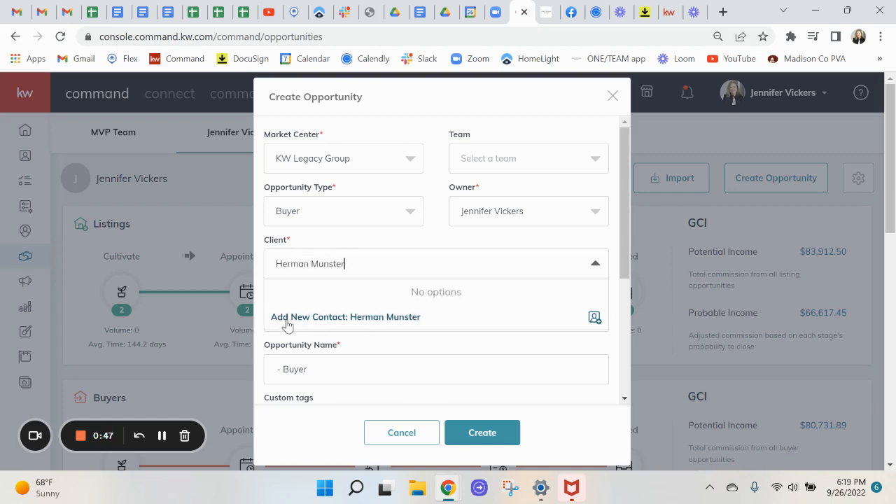
left_click(339, 321)
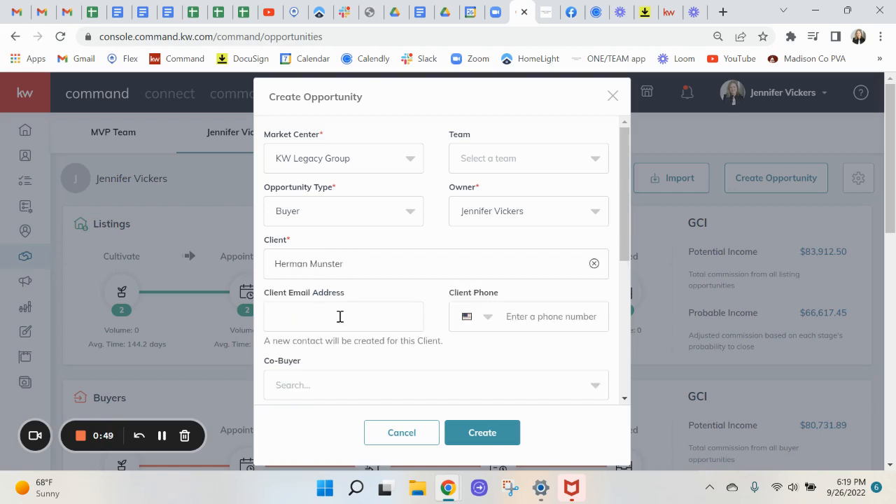
left_click(327, 315)
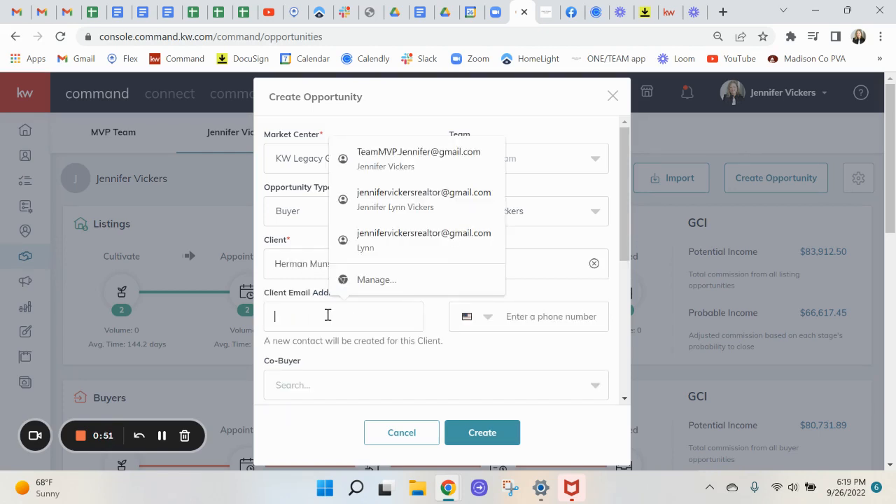
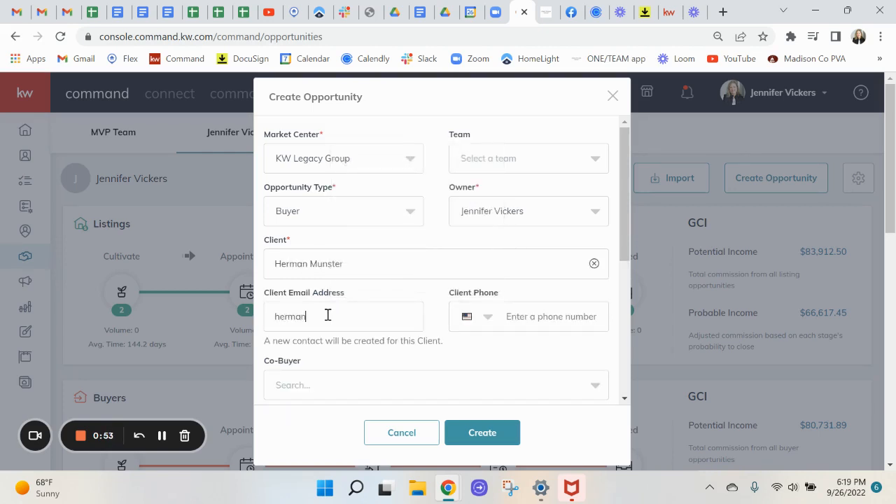
left_click(554, 316)
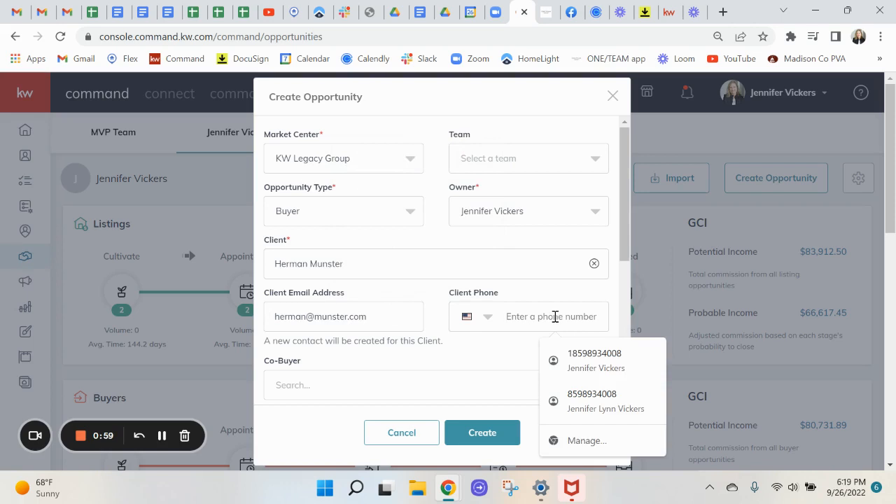
type("8595551")
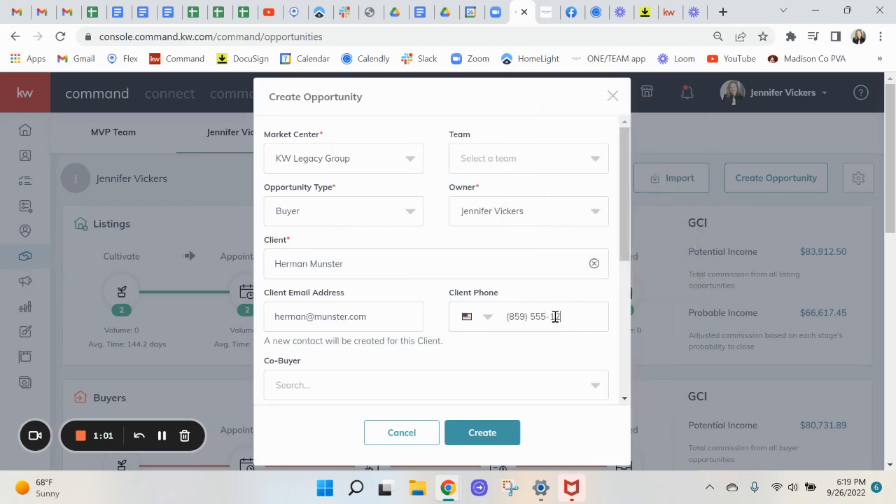
scroll(297, 353, "down", 2)
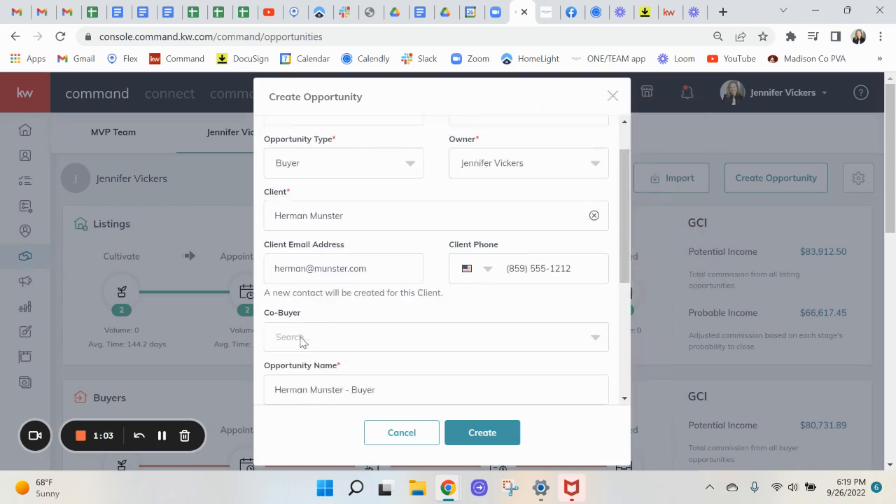
Add the co-buyer as a new contact with their e-mail and select the default opportunity name.
left_click(296, 323)
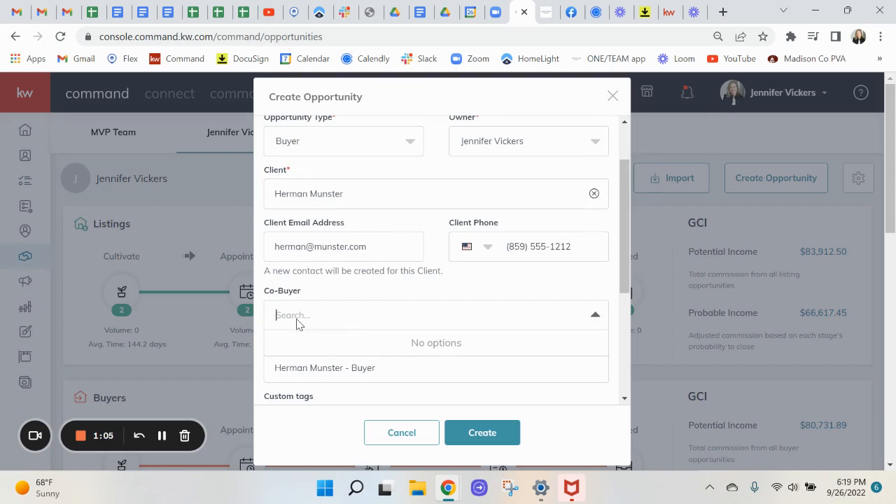
type("Lilly Munster")
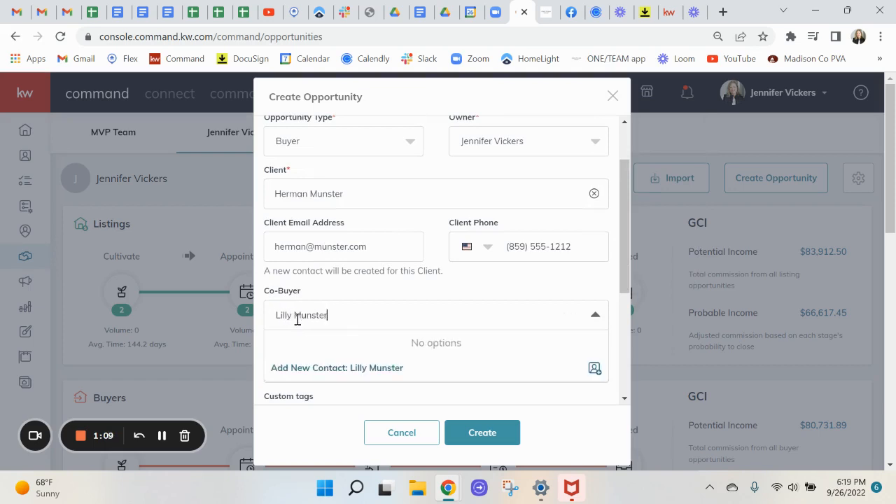
left_click(323, 368)
left_click(320, 366)
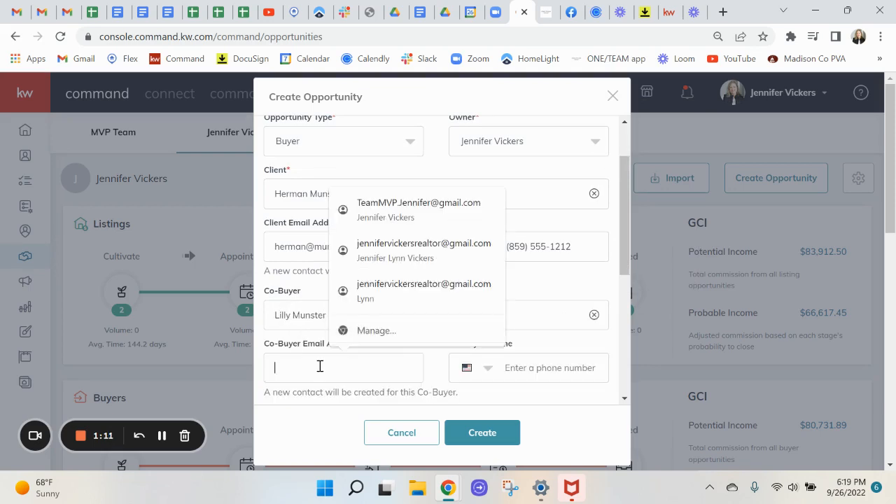
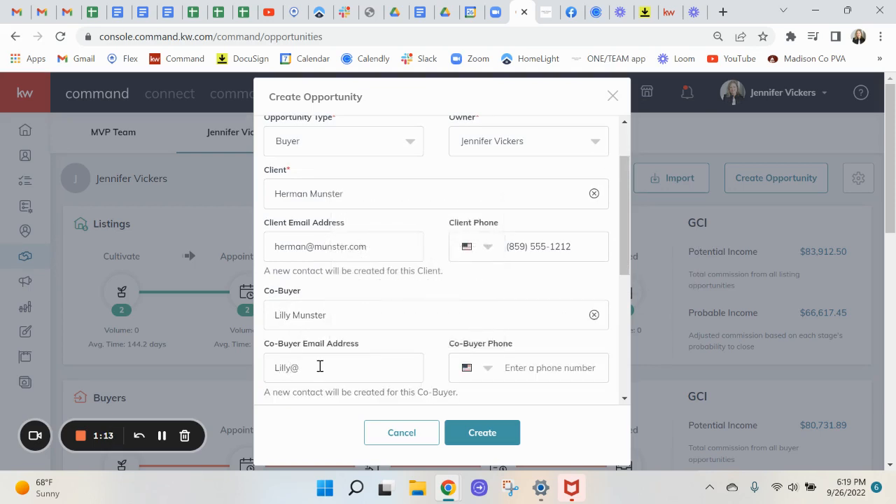
scroll(350, 329, "down", 2)
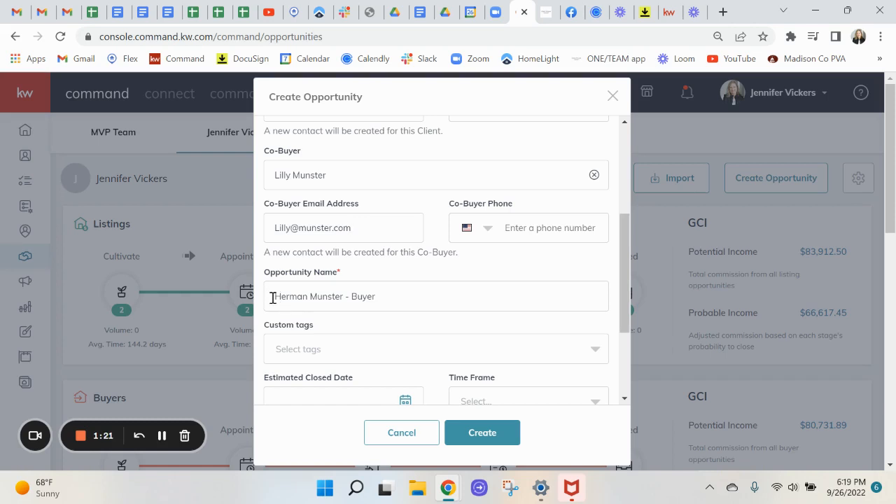
left_click_drag(274, 296, 386, 296)
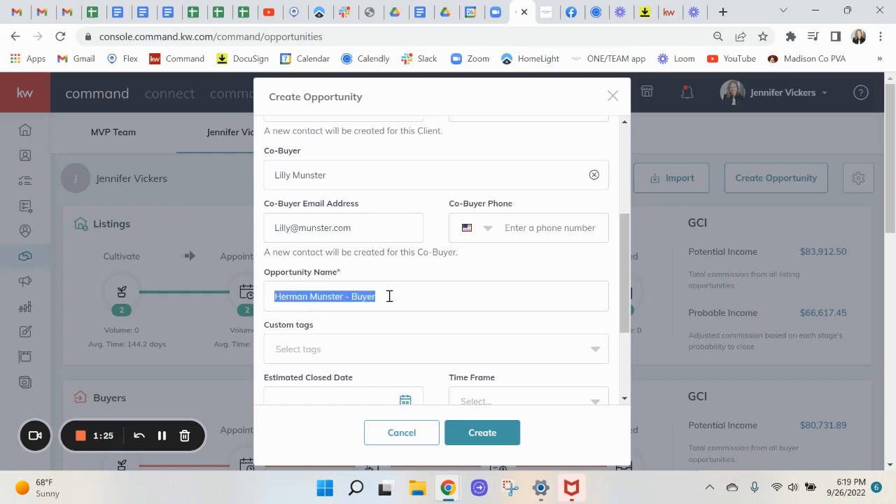
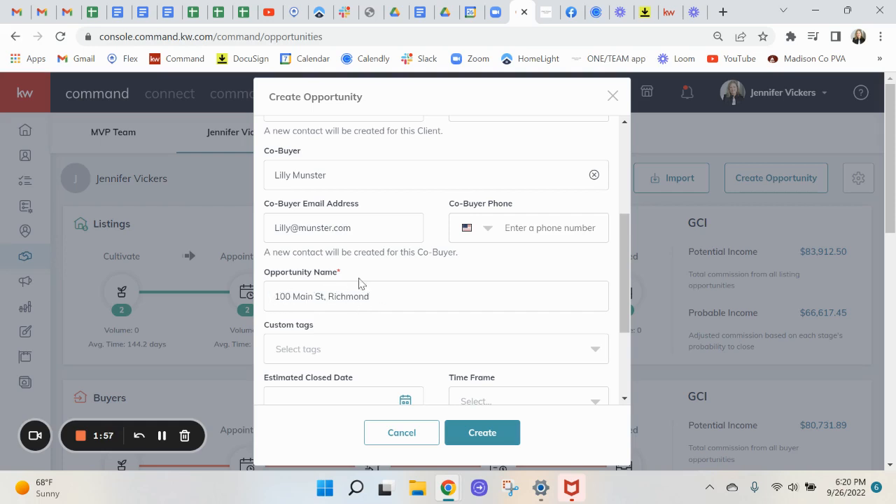
Replace the default opportunity name with the property's street address.
scroll(368, 298, "up", 3)
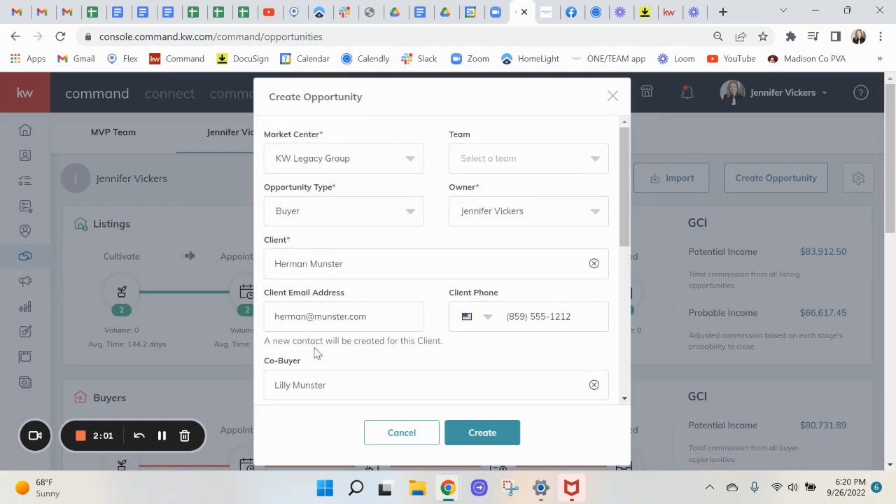
scroll(333, 343, "down", 2)
scroll(334, 339, "down", 2)
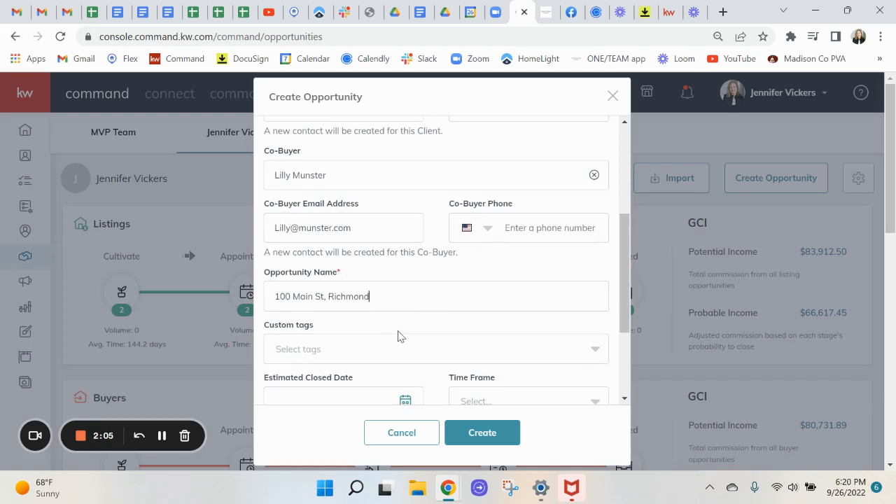
scroll(392, 325, "down", 2)
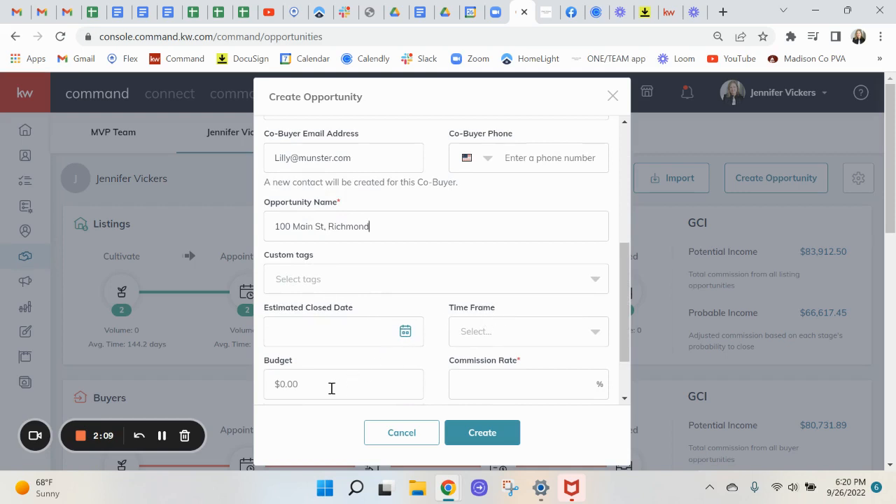
scroll(323, 374, "down", 2)
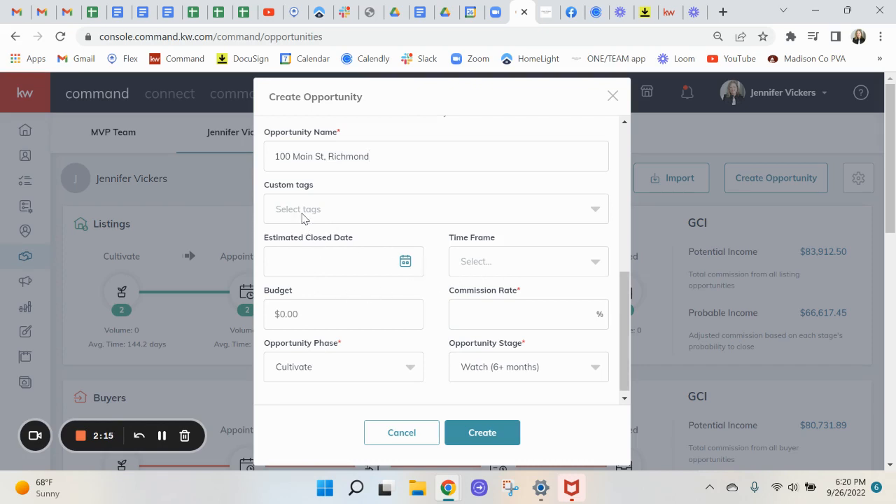
Set the commission rate to 3% from the suggested rates.
left_click(475, 314)
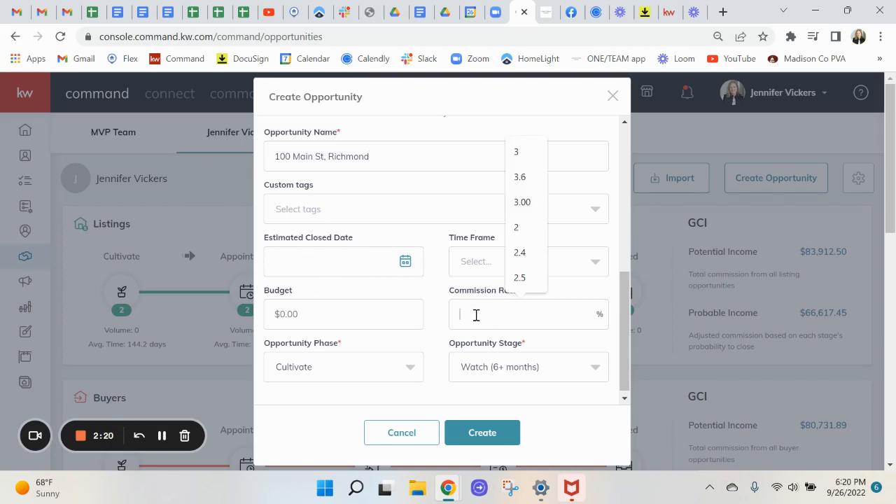
left_click(533, 160)
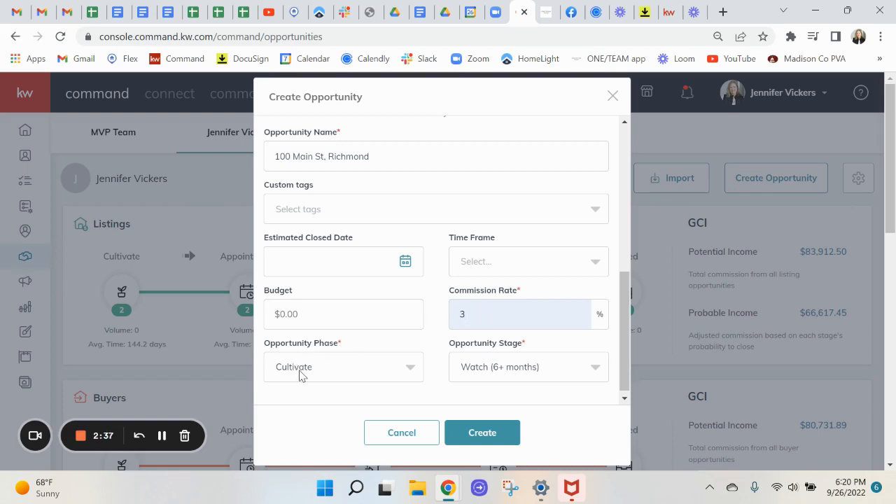
Change the opportunity phase to Active, moving its stage to Searching.
left_click(350, 368)
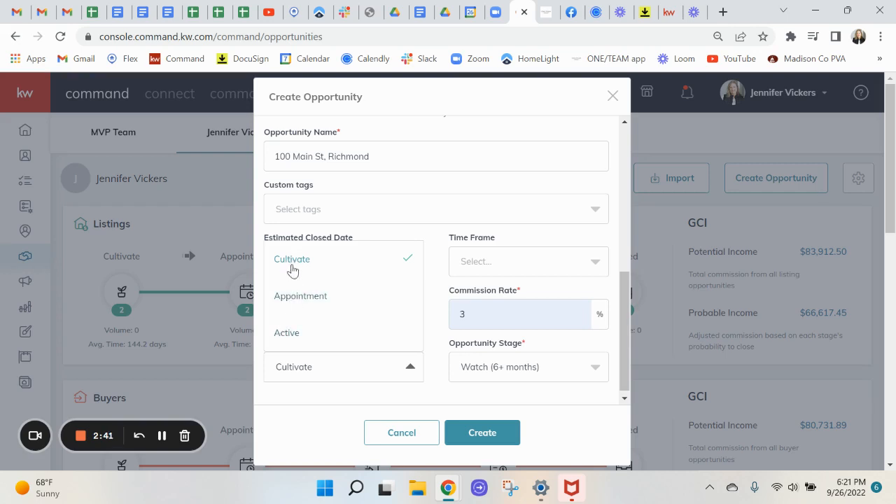
left_click(288, 334)
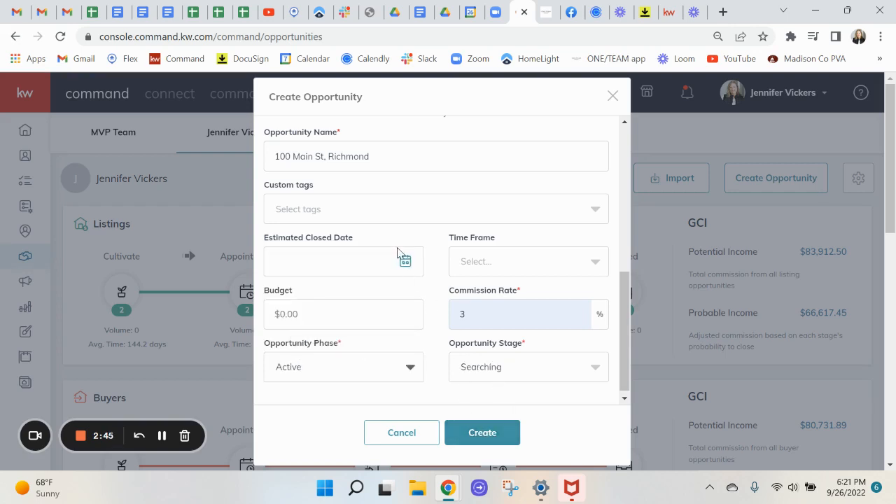
scroll(397, 252, "up", 10)
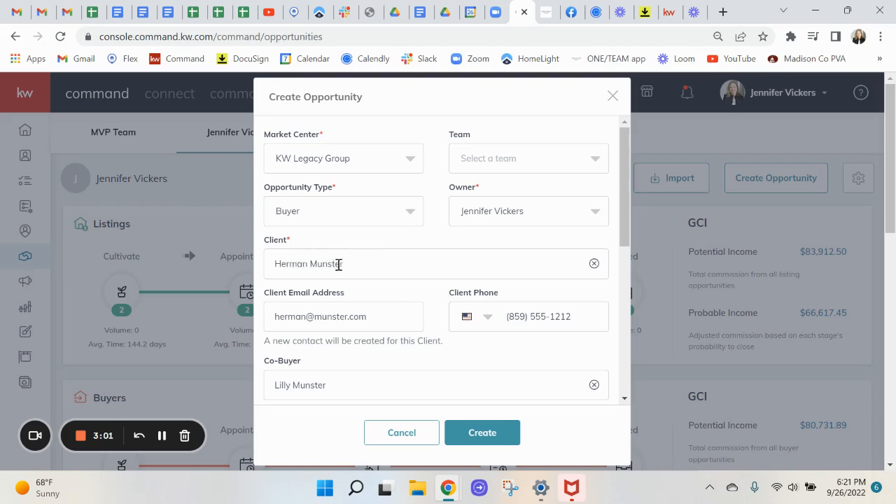
scroll(386, 279, "down", 5)
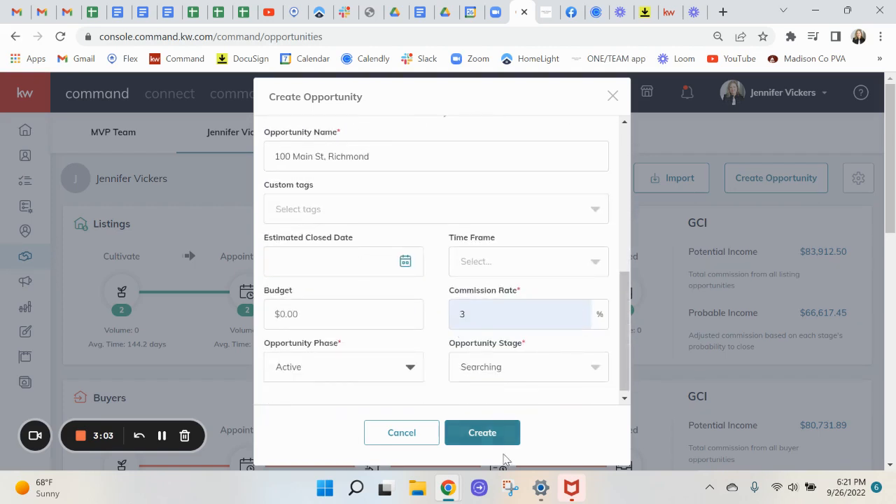
Change the duplicate client phone's last digit to 3 and create the opportunity.
left_click(487, 434)
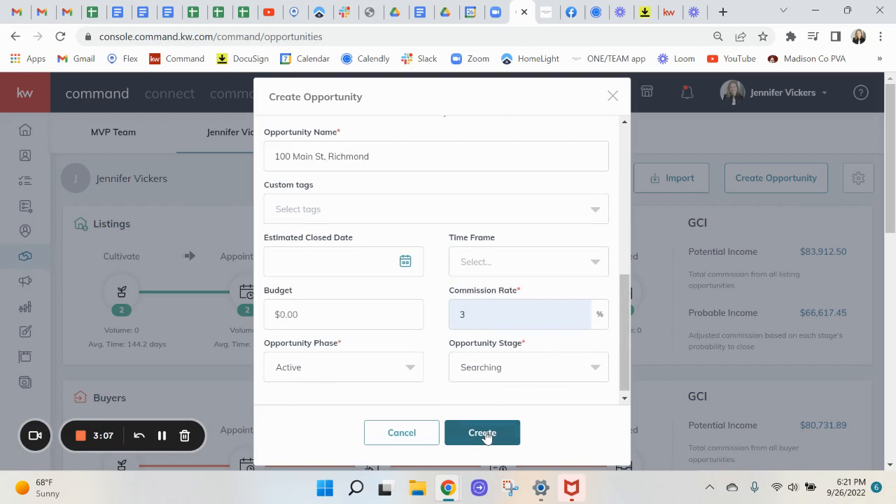
scroll(490, 299, "up", 6)
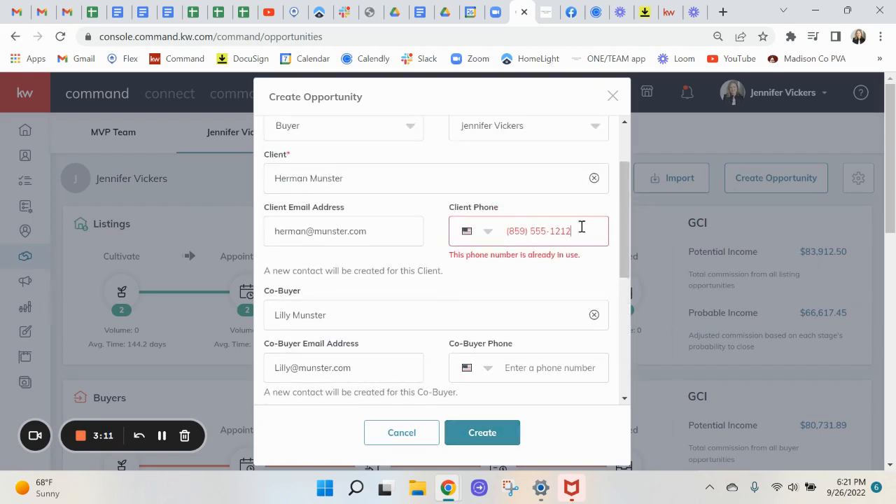
key("BackSpace")
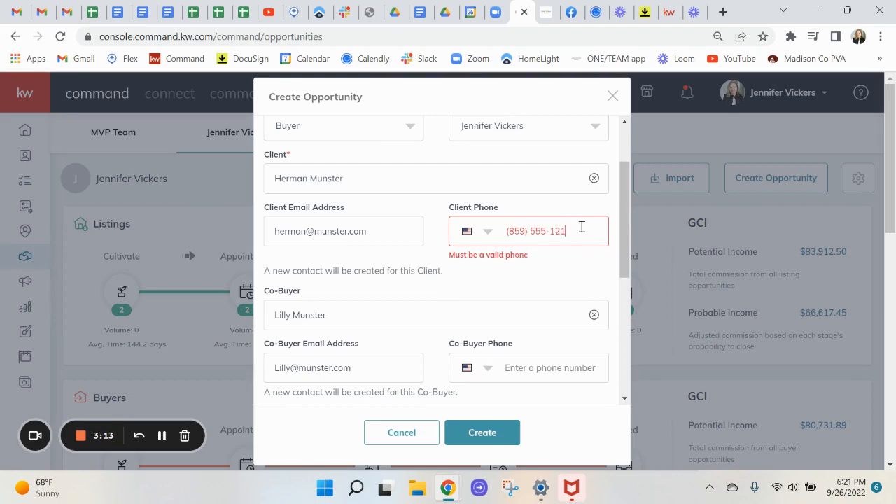
type("3")
scroll(501, 262, "down", 3)
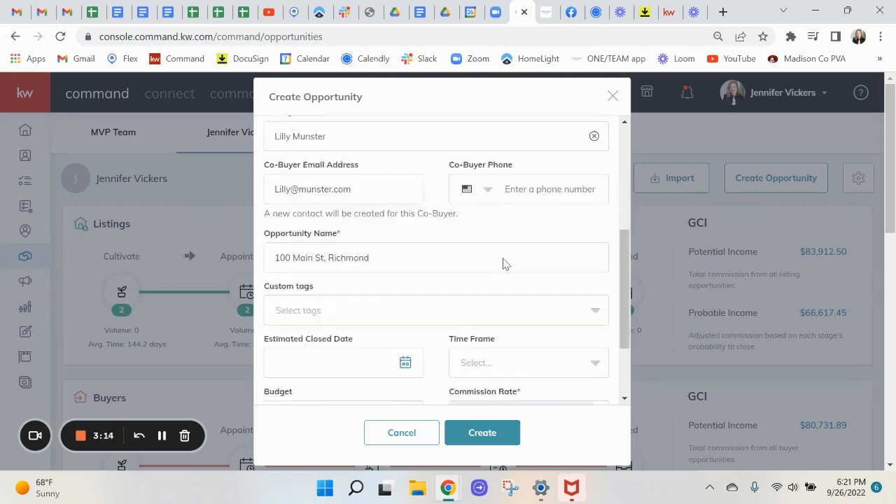
left_click(486, 426)
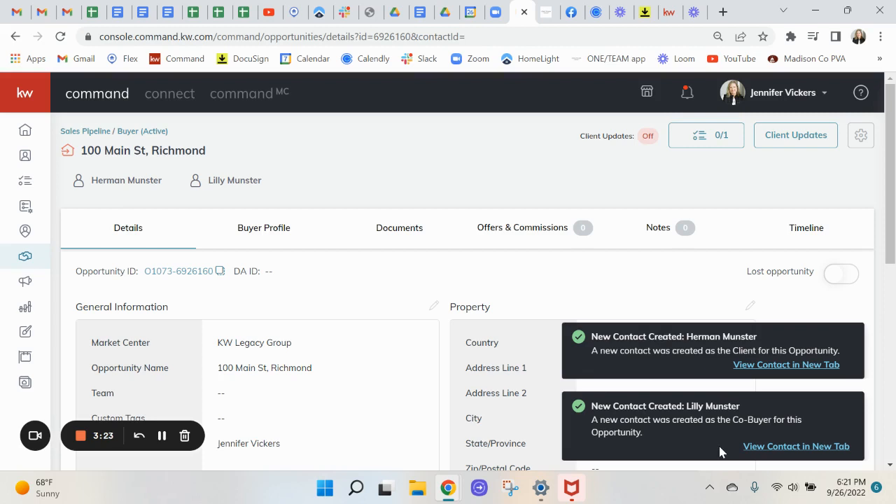
Go to the opportunity's Documents and list the available checklist types.
left_click(397, 231)
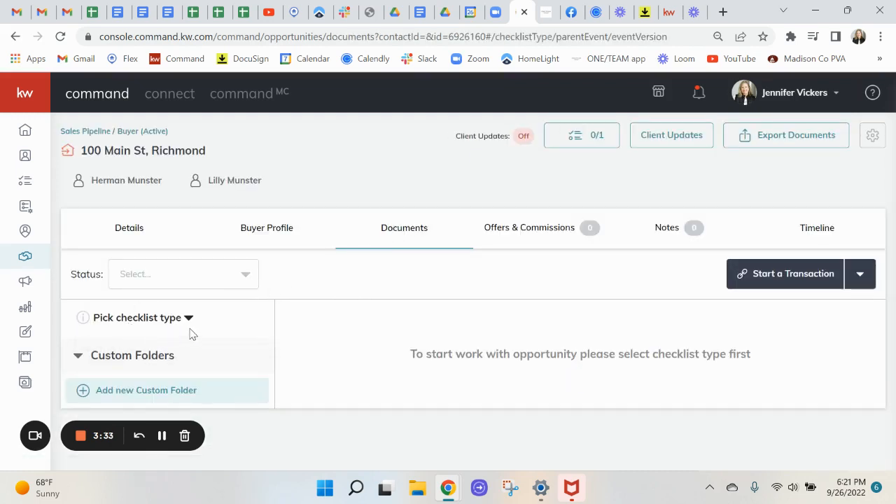
left_click(135, 322)
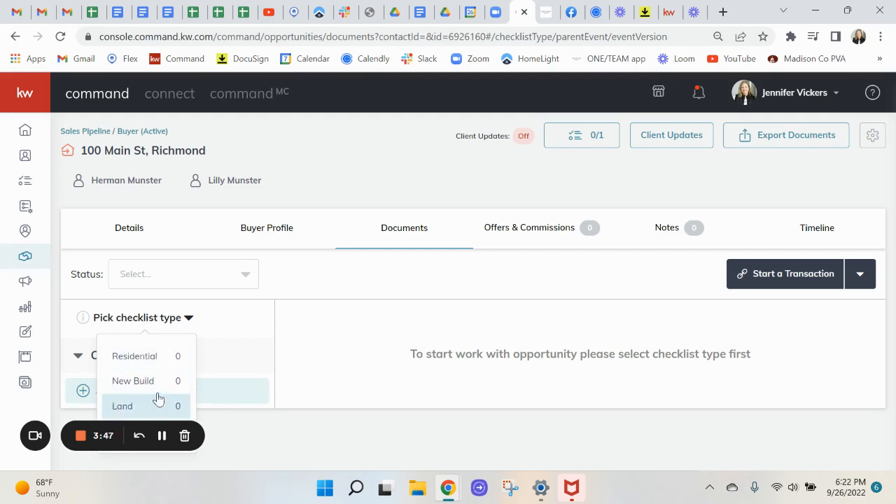
Apply the Residential checklist and view its Under Contract documents (0 of 8 uploaded).
left_click(135, 358)
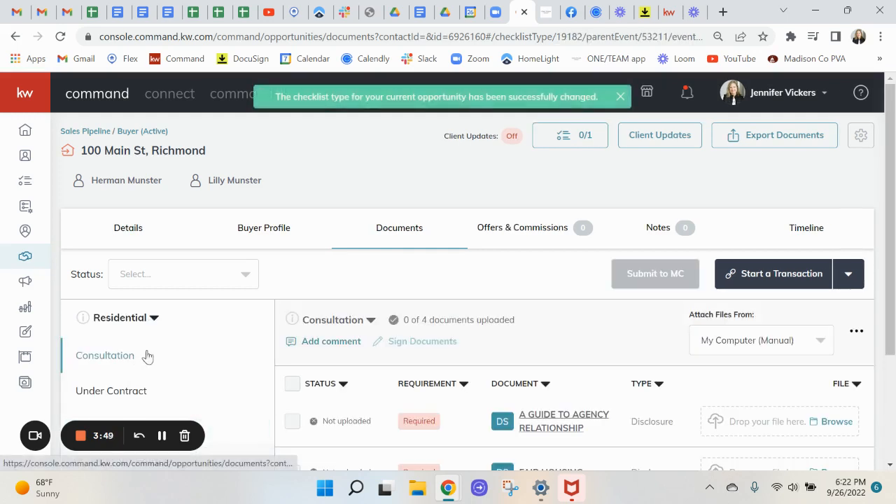
scroll(413, 331, "down", 2)
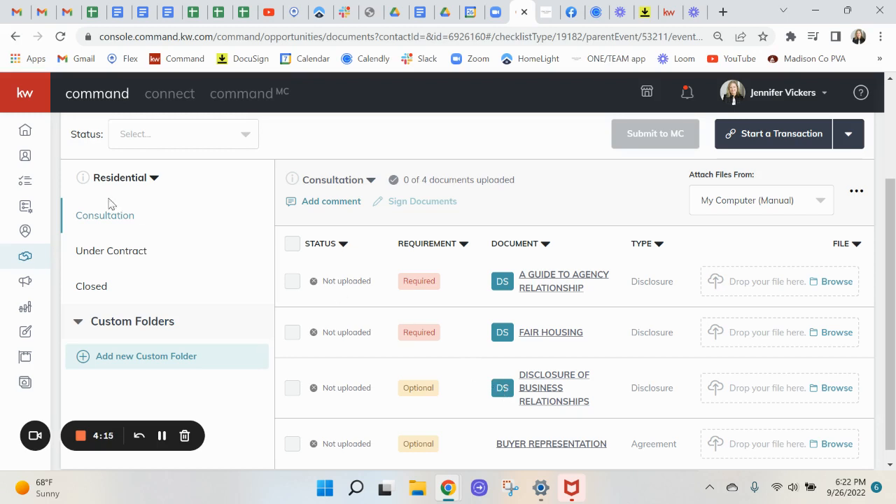
left_click(98, 257)
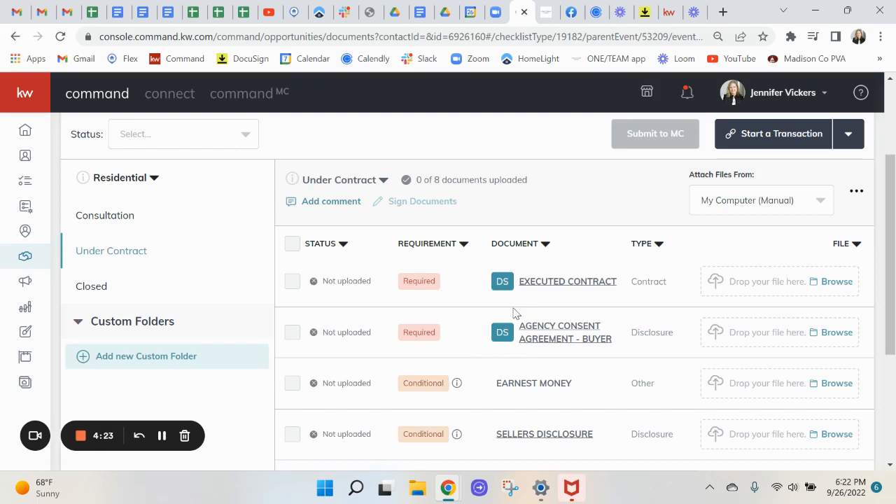
scroll(596, 232, "up", 1)
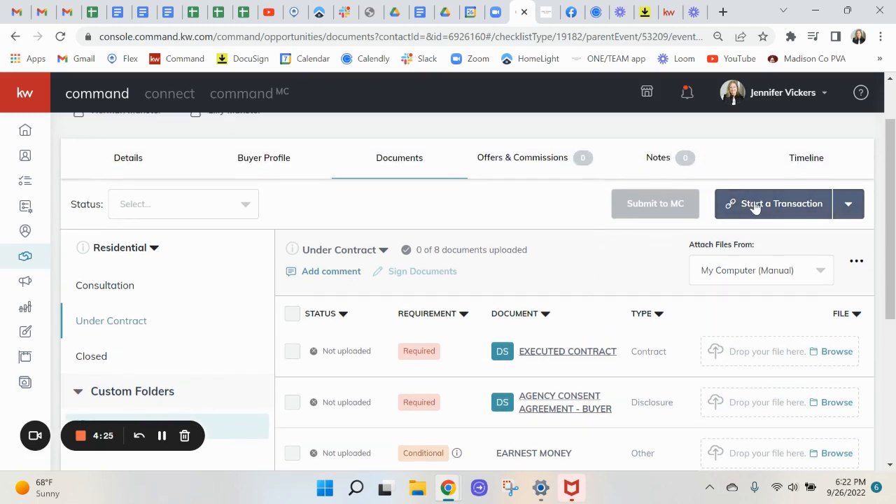
Show the Start a Transaction options, DocuSign and Dotloop.
left_click(810, 207)
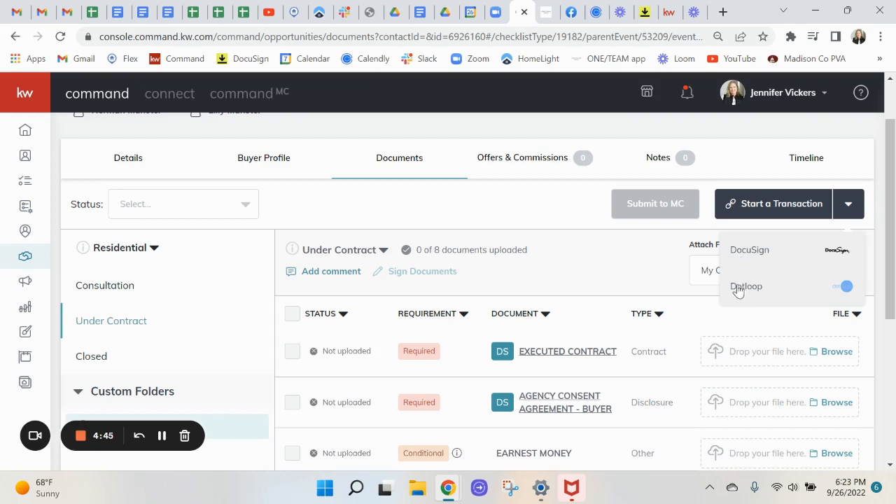
Start the transaction in DocuSign, opening a room with the five form documents.
left_click(758, 256)
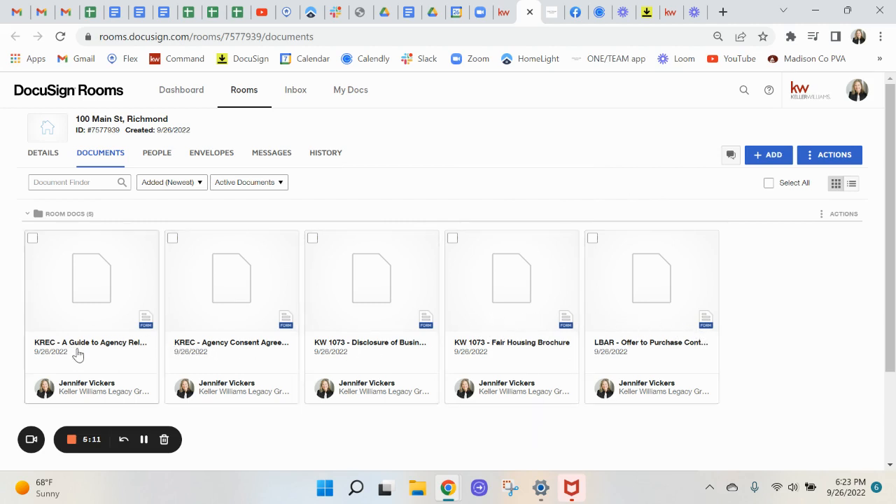
Go back to KW Command, where the Under Contract checklist now shows DocuSign as its file source.
left_click(503, 14)
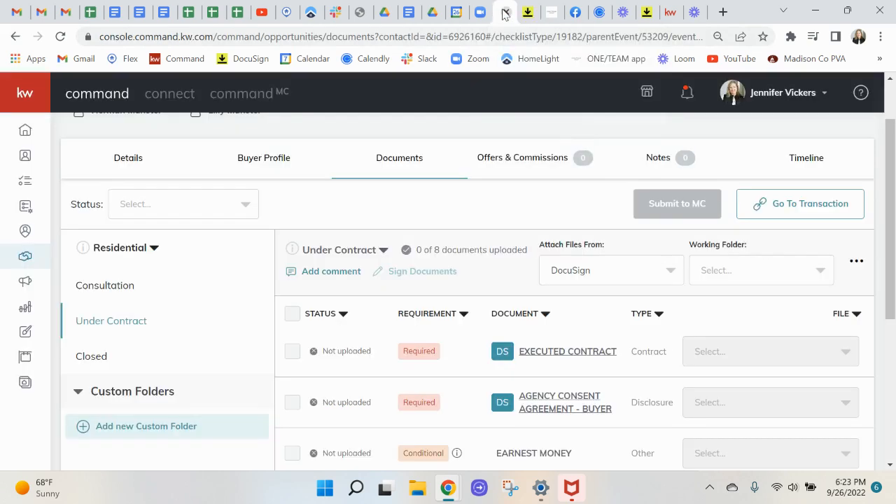